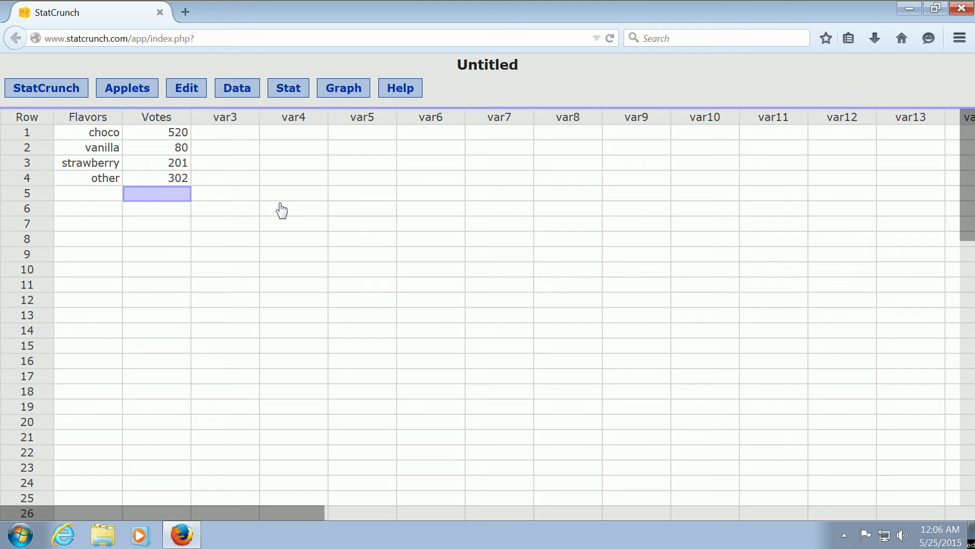
Show the Graph menu's Pie Chart > With Summary option
left_click(344, 90)
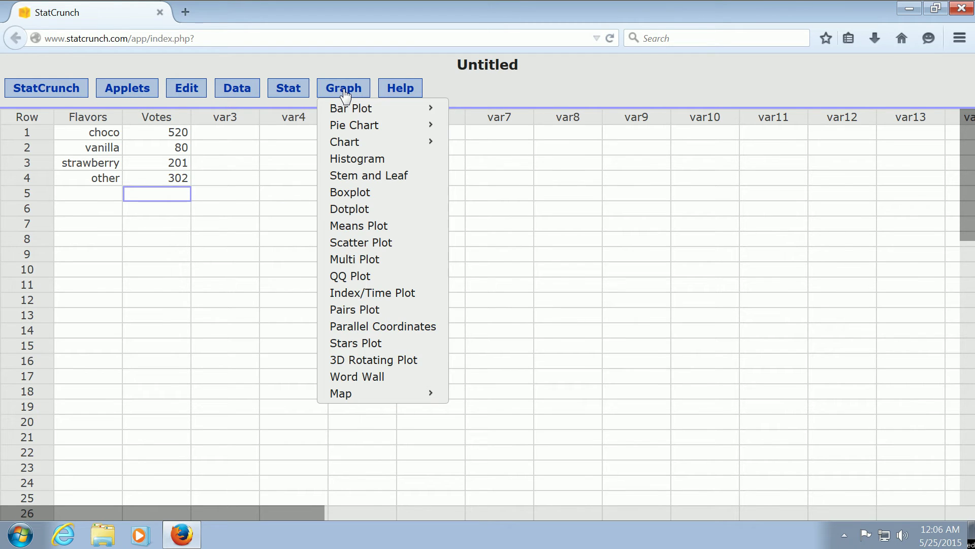
mouse_move(354, 124)
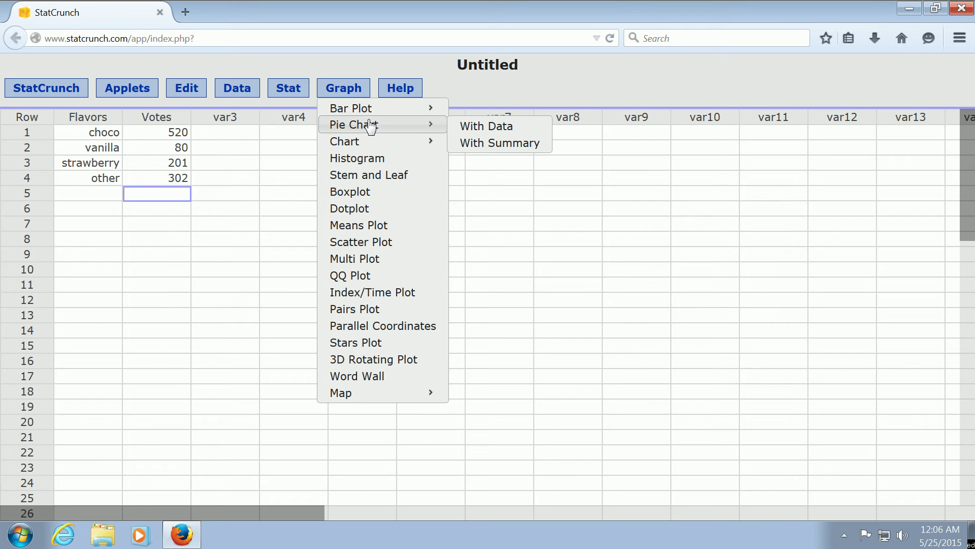
Start a summary pie chart using Flavors for categories and Votes for counts
left_click(488, 145)
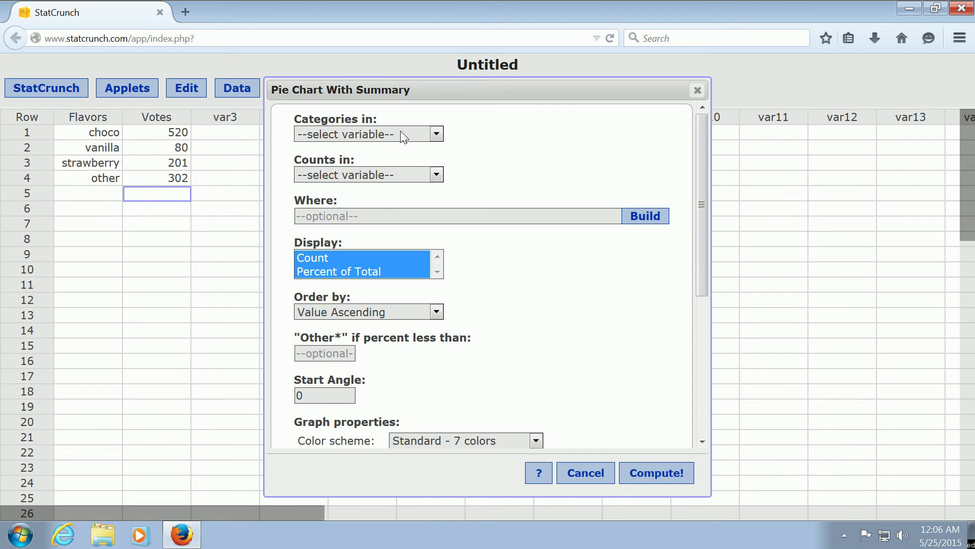
left_click_drag(443, 93, 479, 80)
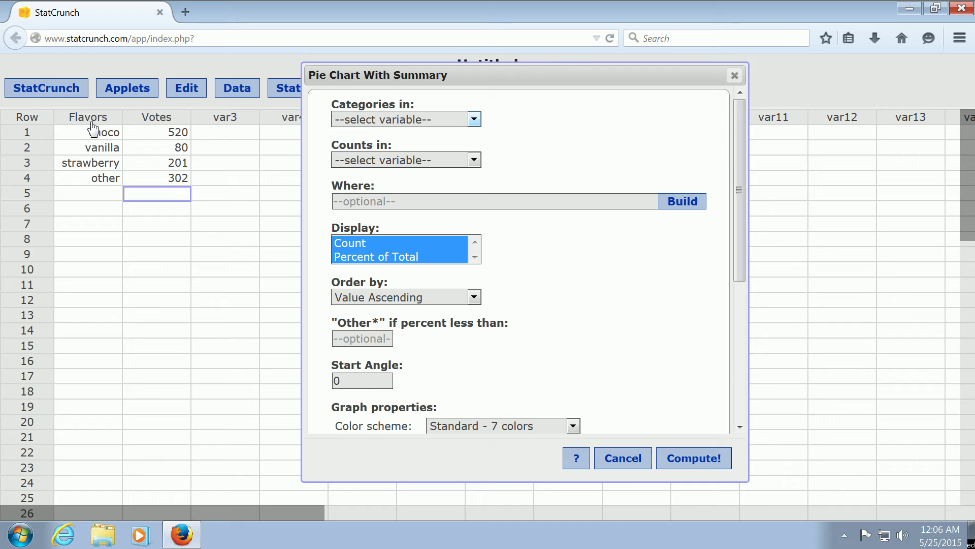
left_click(394, 120)
left_click(378, 148)
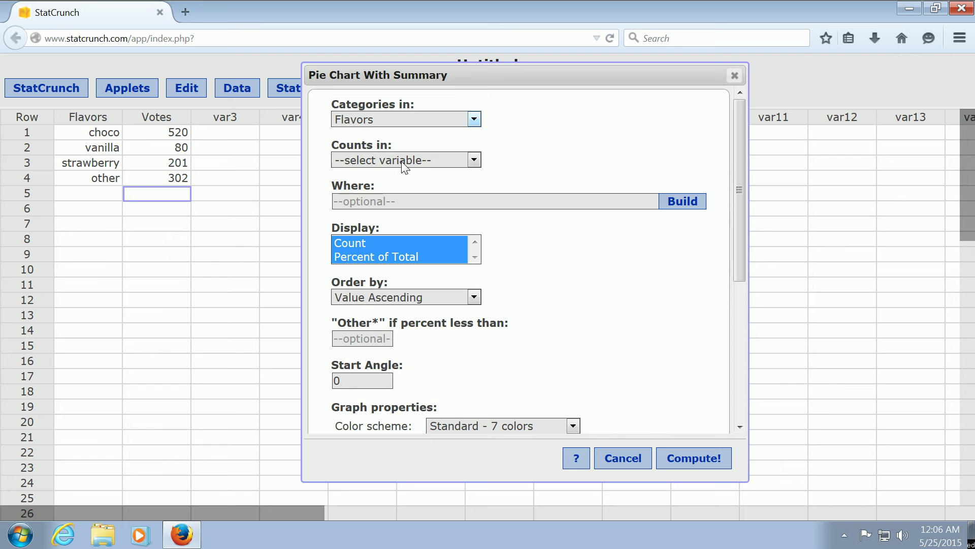
left_click(402, 161)
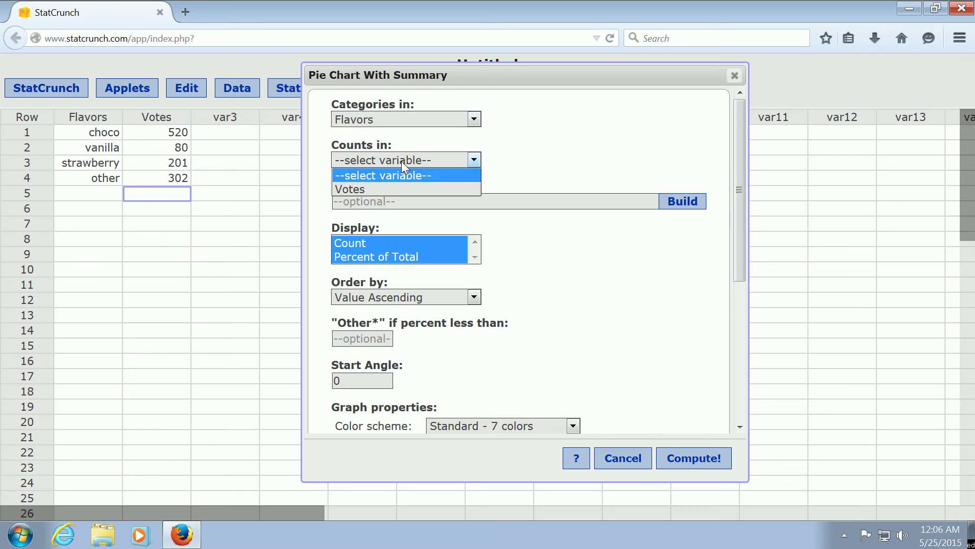
left_click(391, 188)
left_click_drag(738, 236, 725, 342)
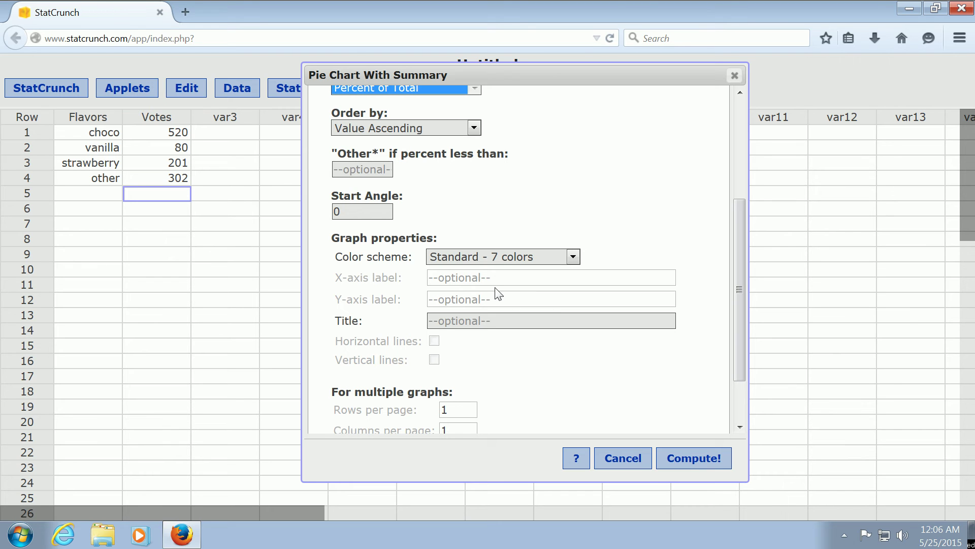
type("BEST FLAVORS IN T")
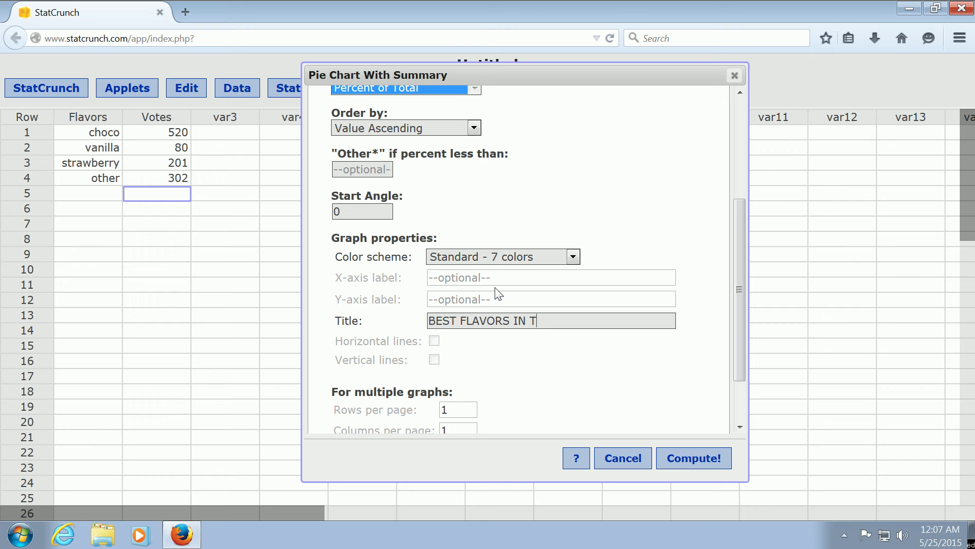
type("WORLD!!")
Compute the titled flavour-votes pie chart, check its Options, then close the chart window
left_click(686, 462)
left_click_drag(568, 208, 535, 140)
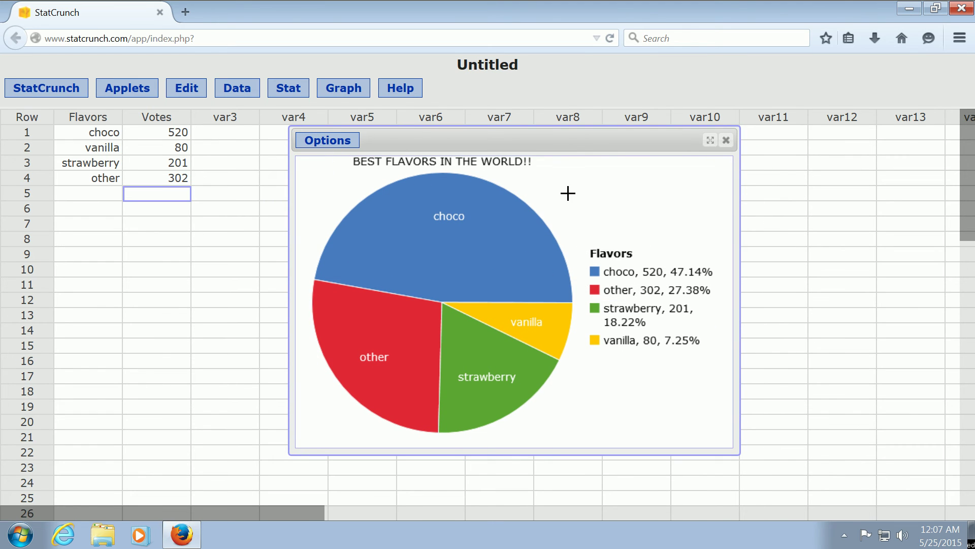
left_click(341, 145)
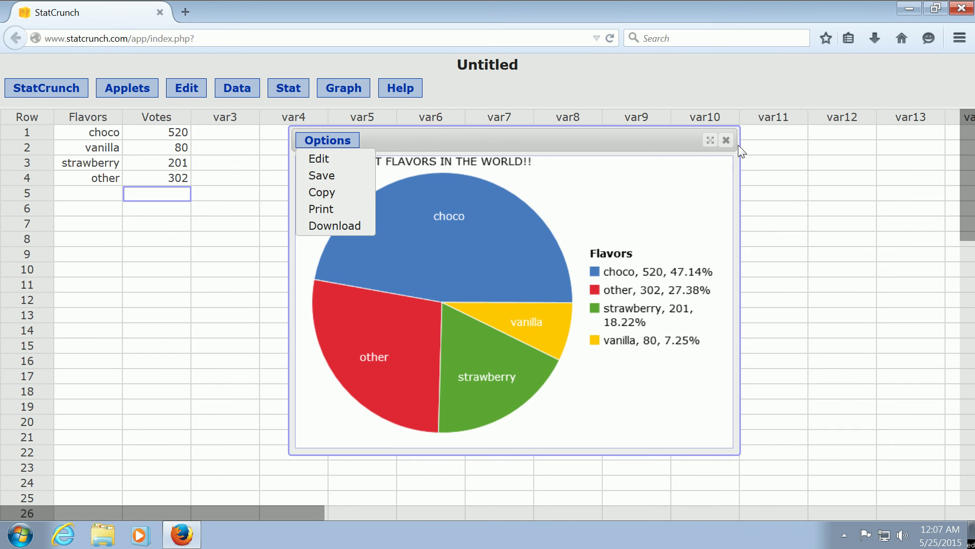
left_click(725, 140)
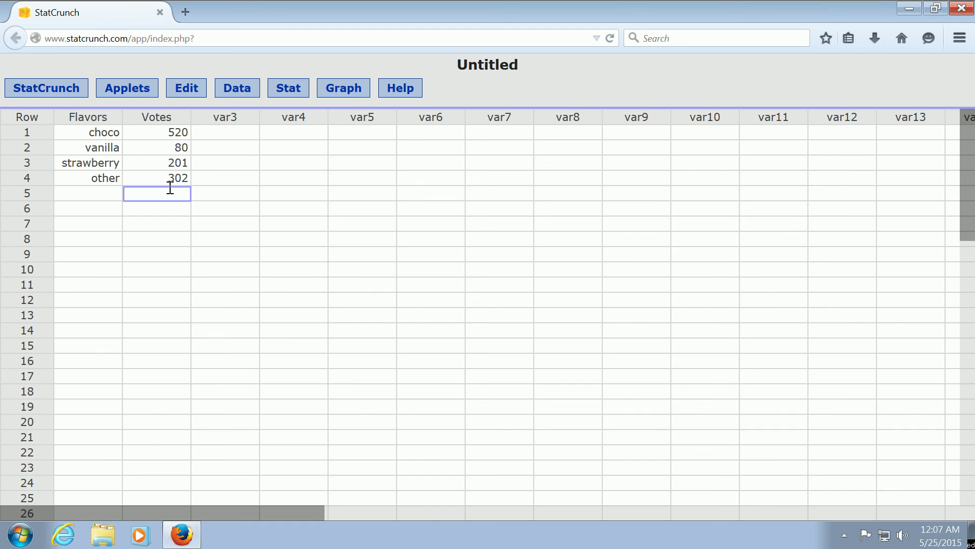
Launch a new Pie Chart > With Summary setup from the Graph menu
left_click(344, 90)
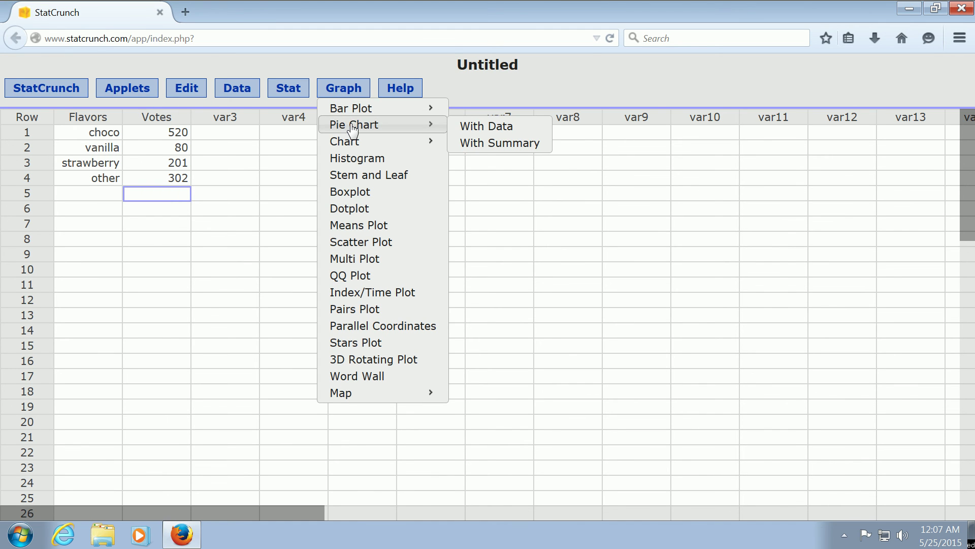
left_click(474, 146)
Chart Votes by Flavors as an untitled pie chart showing each flavor's vote share
left_click(417, 135)
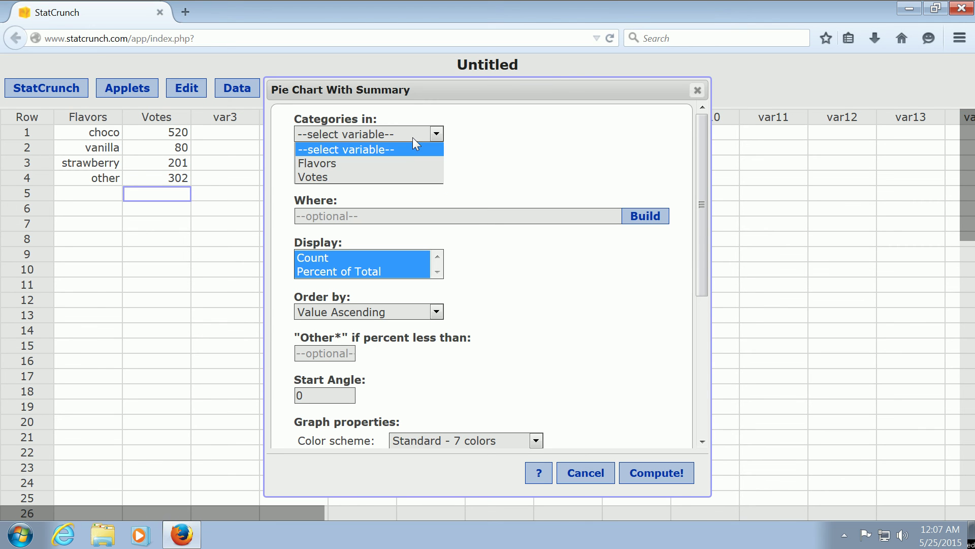
left_click(405, 163)
left_click(406, 181)
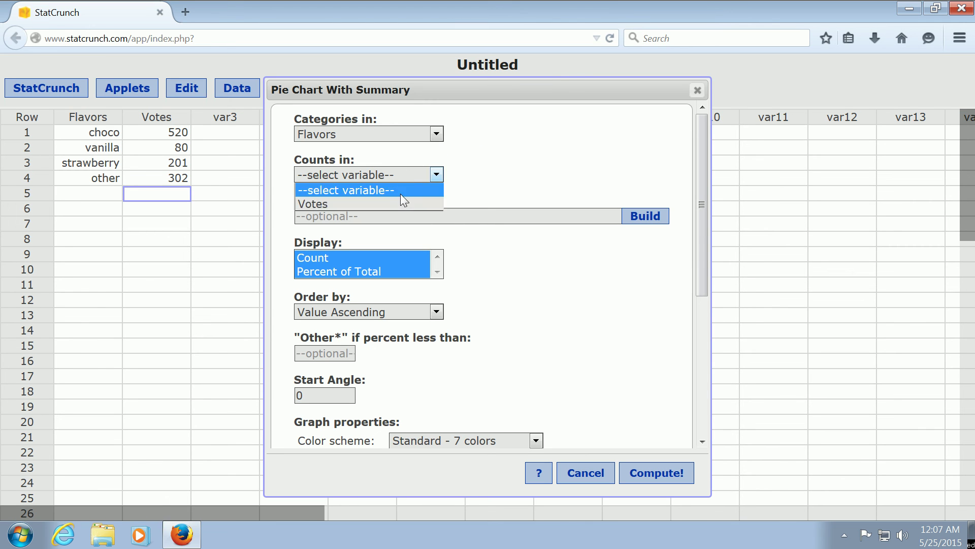
left_click(400, 201)
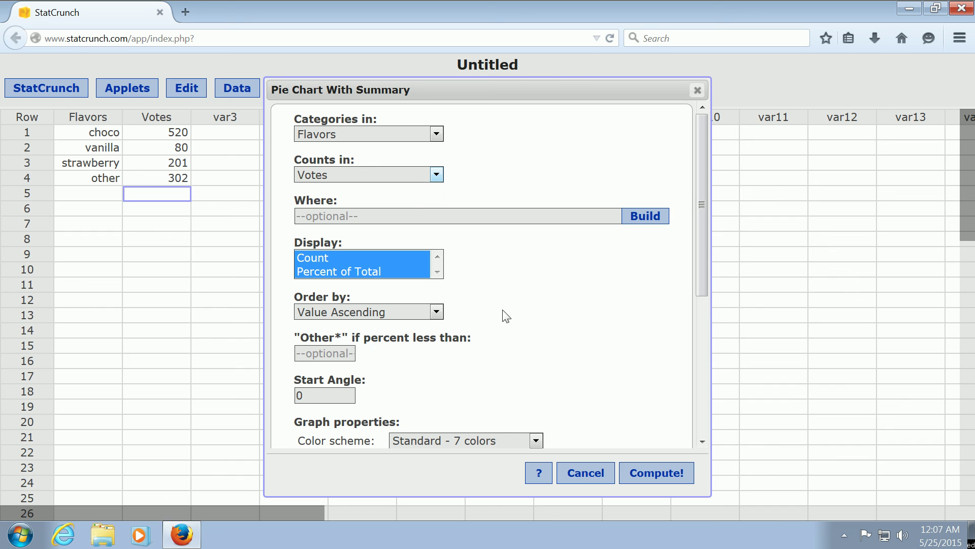
left_click(652, 479)
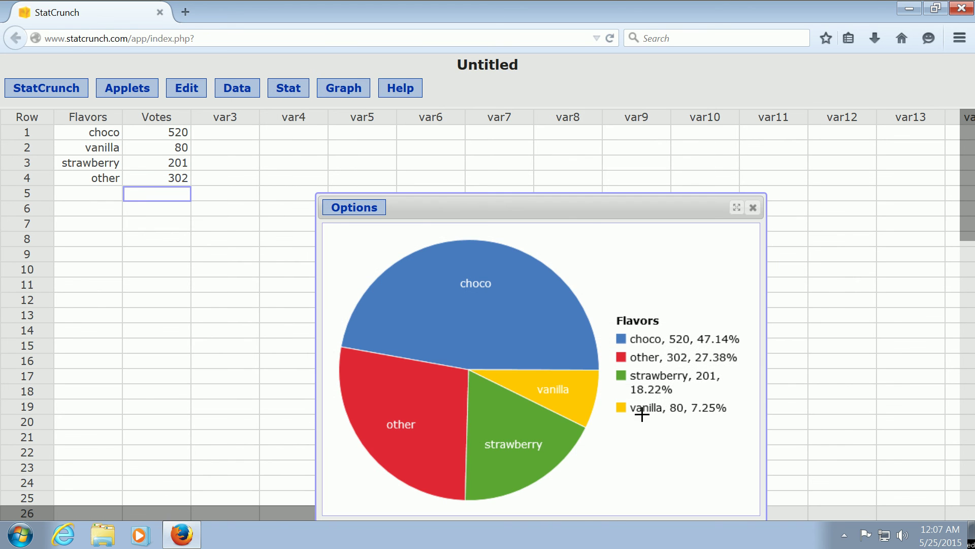
left_click_drag(568, 210, 514, 163)
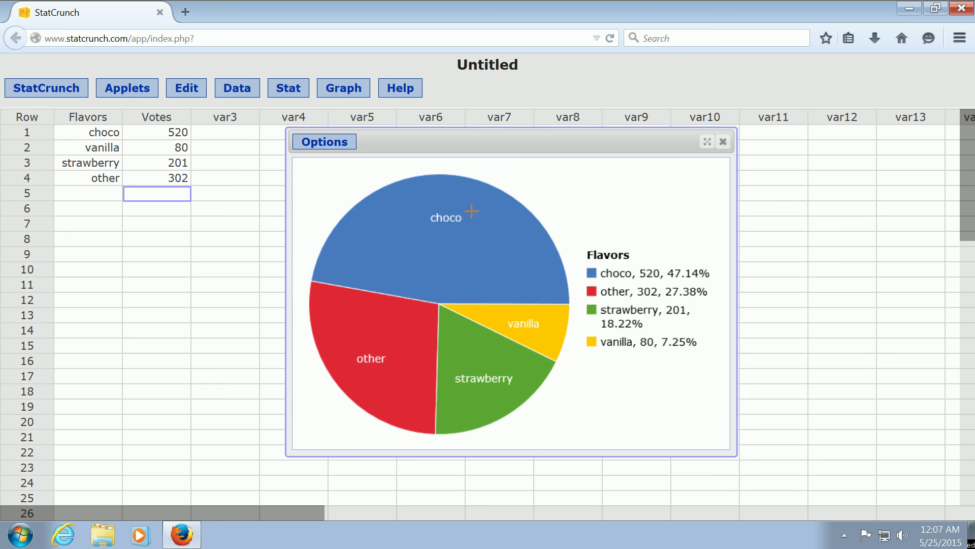